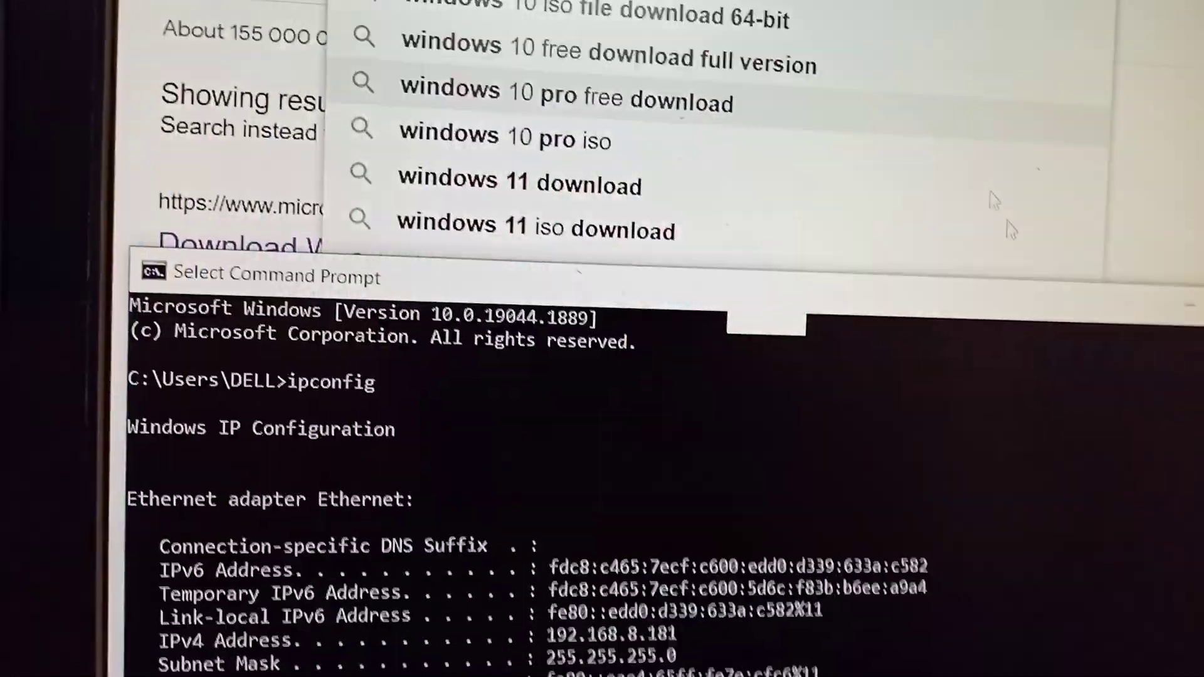
Step: Run ipconfig in a fresh Command Prompt to show IP 192.168.8.181 and gateway 192.168.8.1
key("alt+Tab")
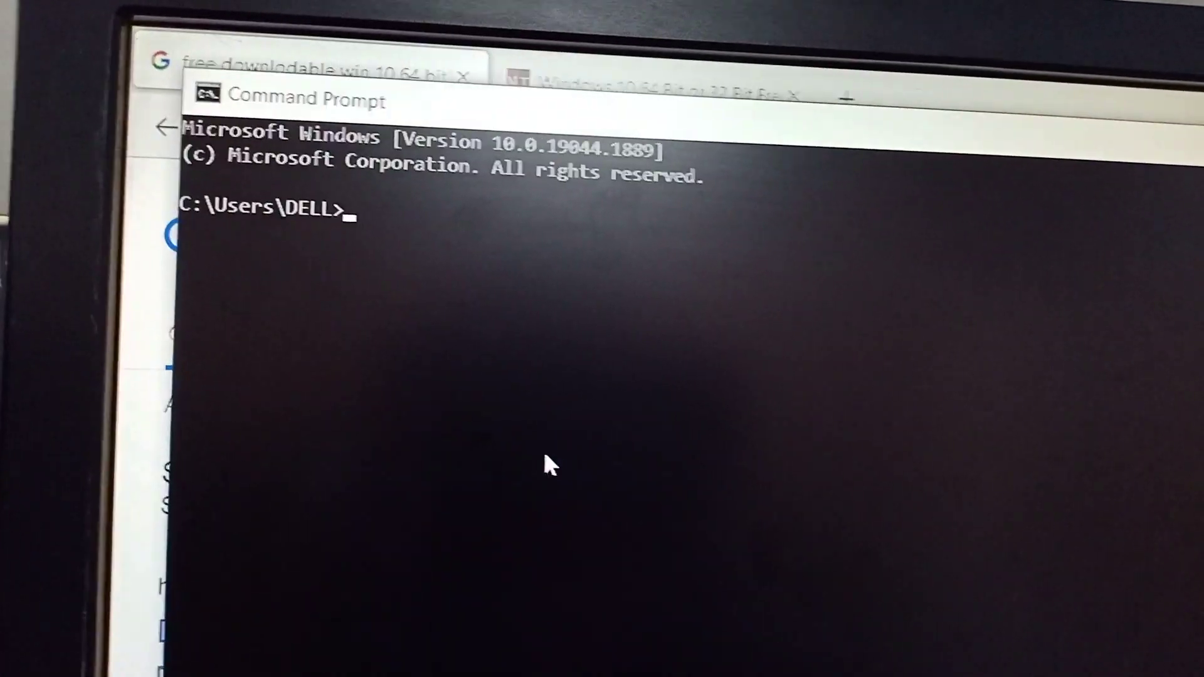
type("c")
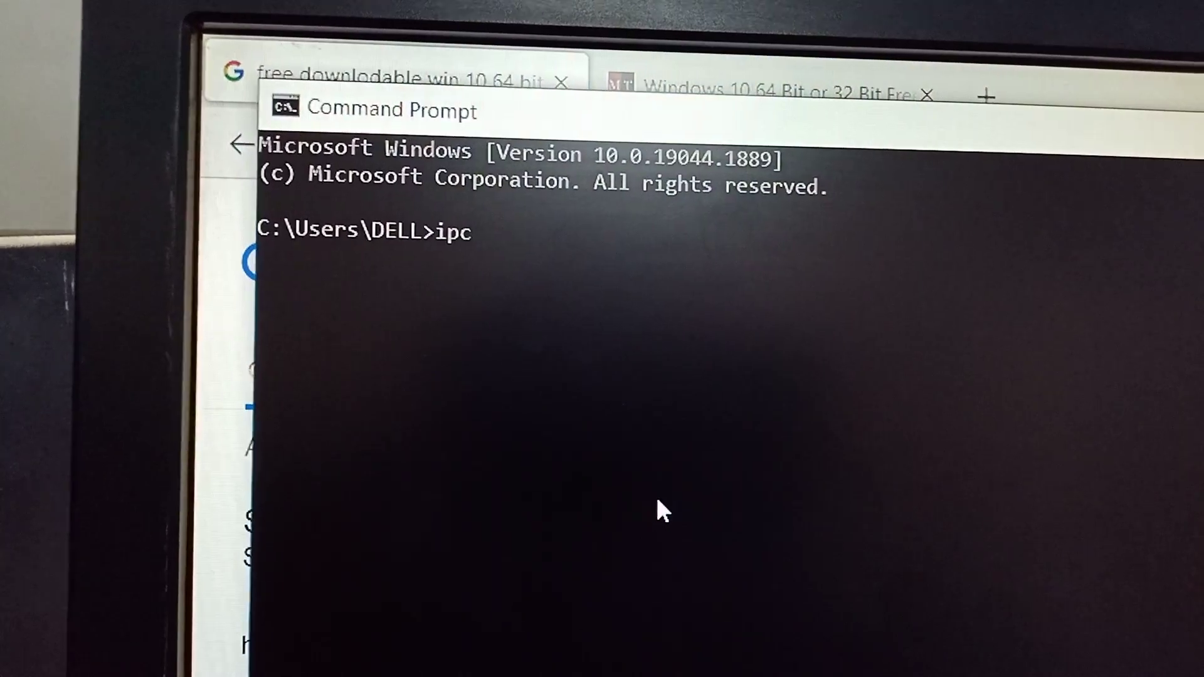
type("g")
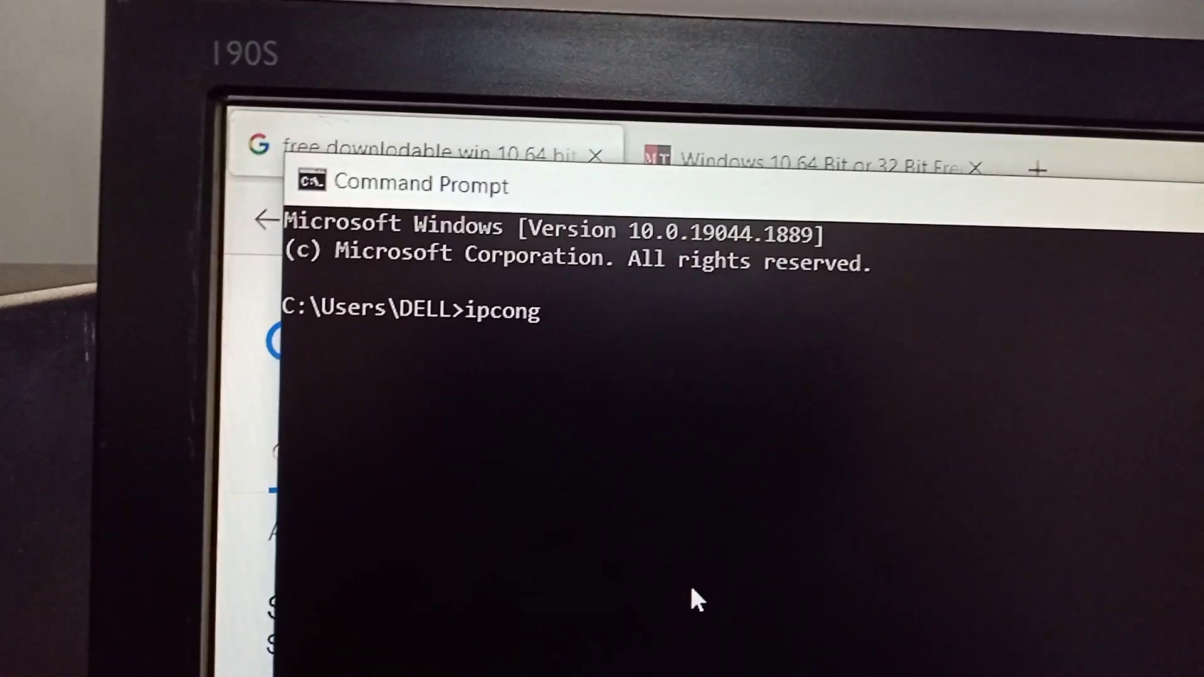
key("BackSpace")
key("BackSpace")
key("BackSpace")
key("BackSpace")
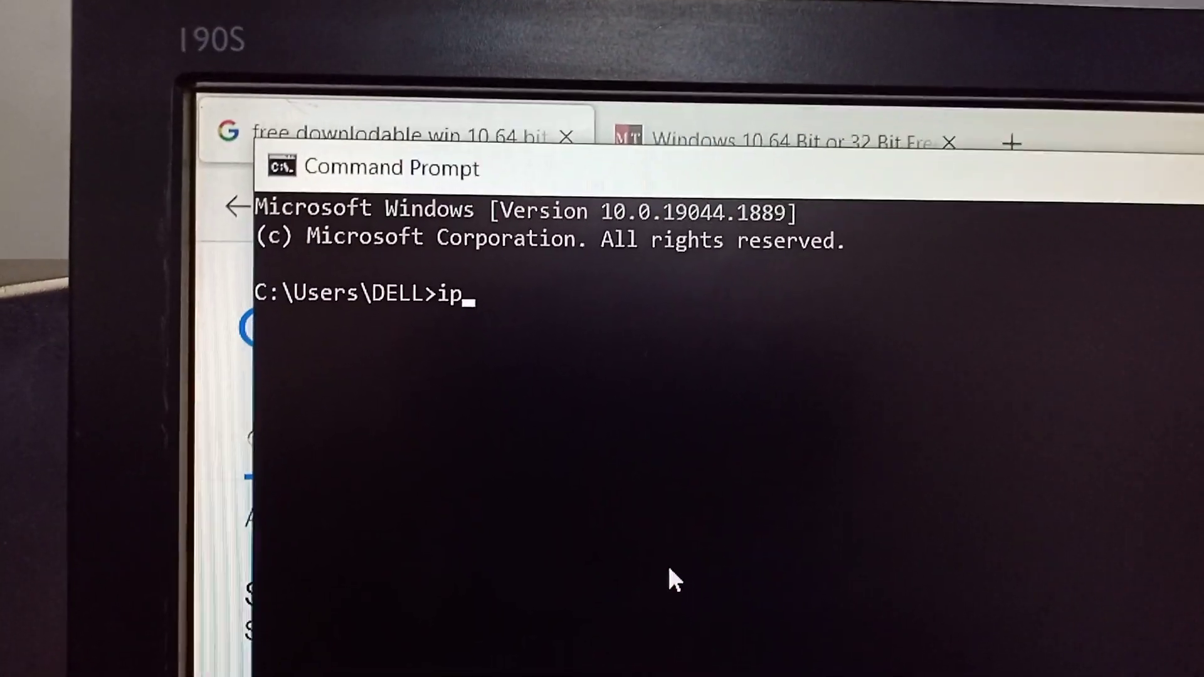
type("conf")
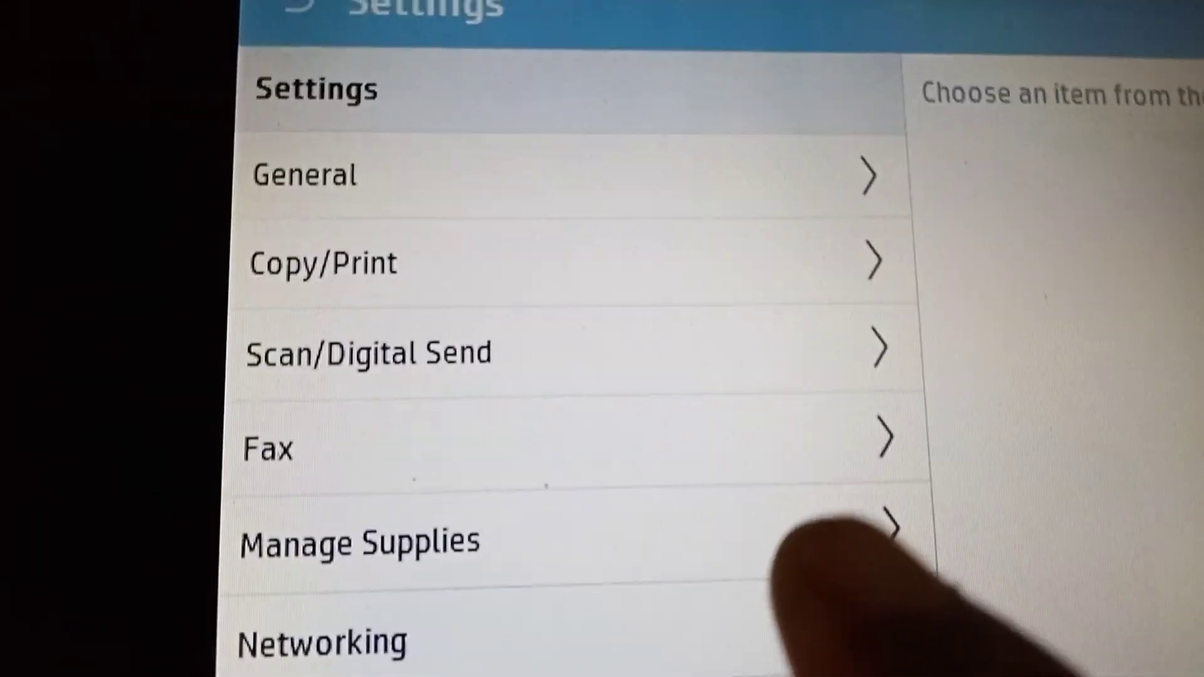
Step: Navigate Networking > Embedded Jetdirect > TCP/IP > IPv4 Settings and view the IPv4 address configuration
left_click(649, 532)
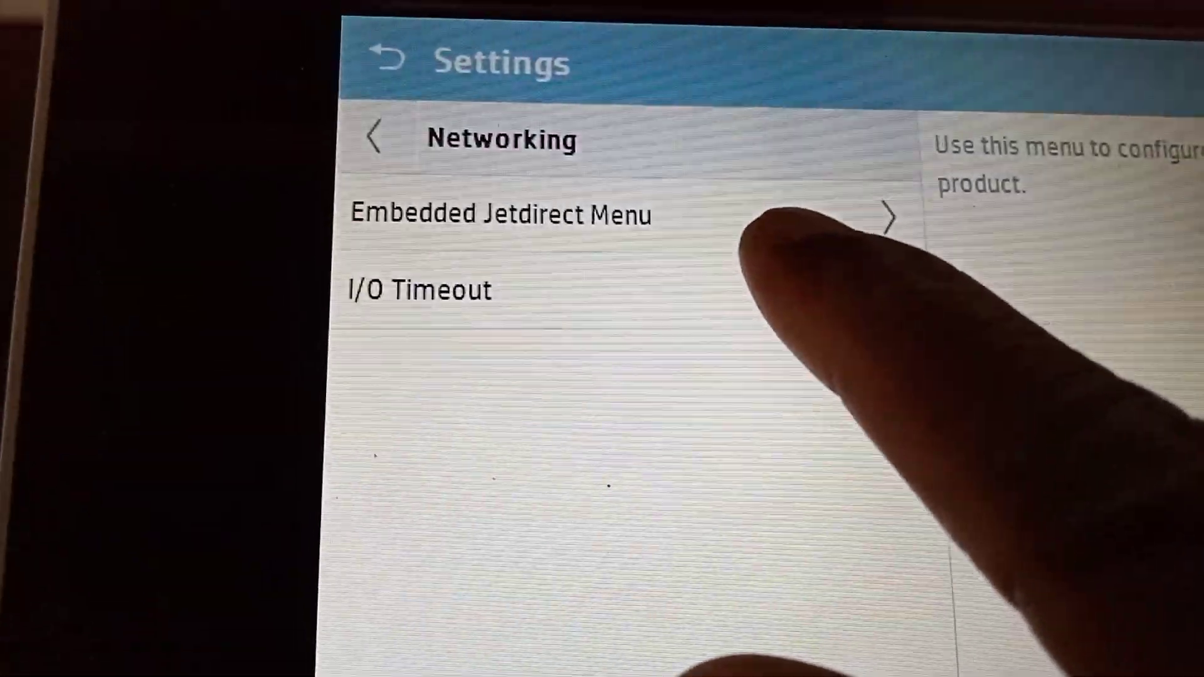
left_click(785, 294)
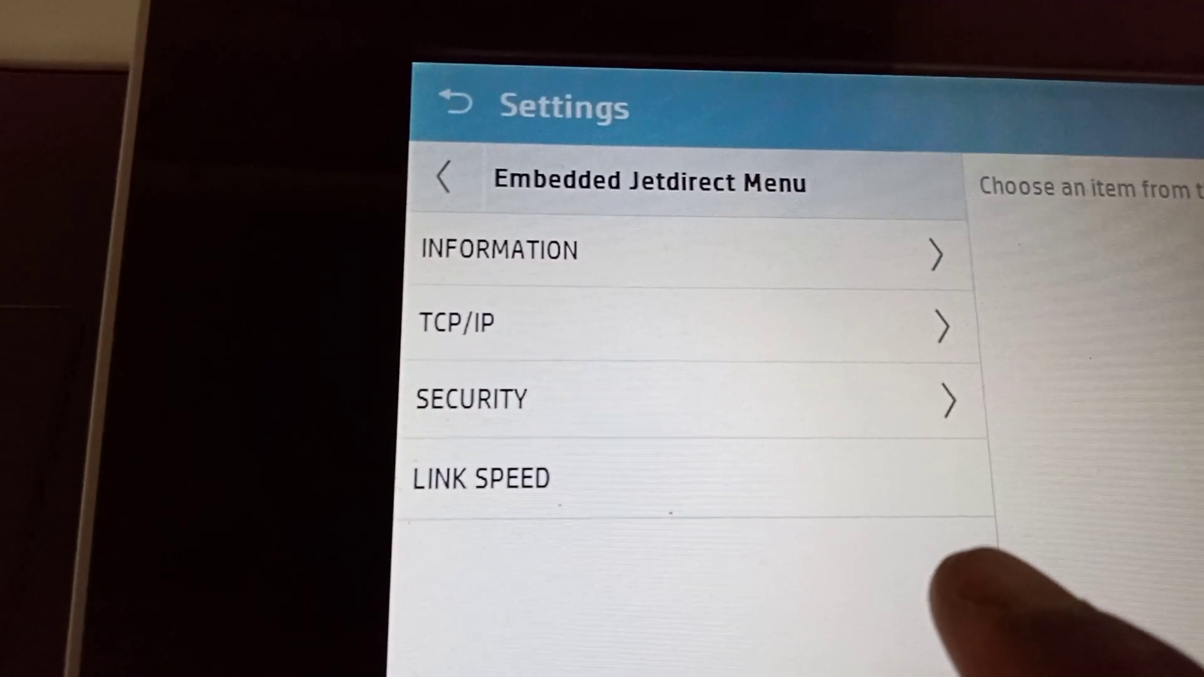
left_click(800, 299)
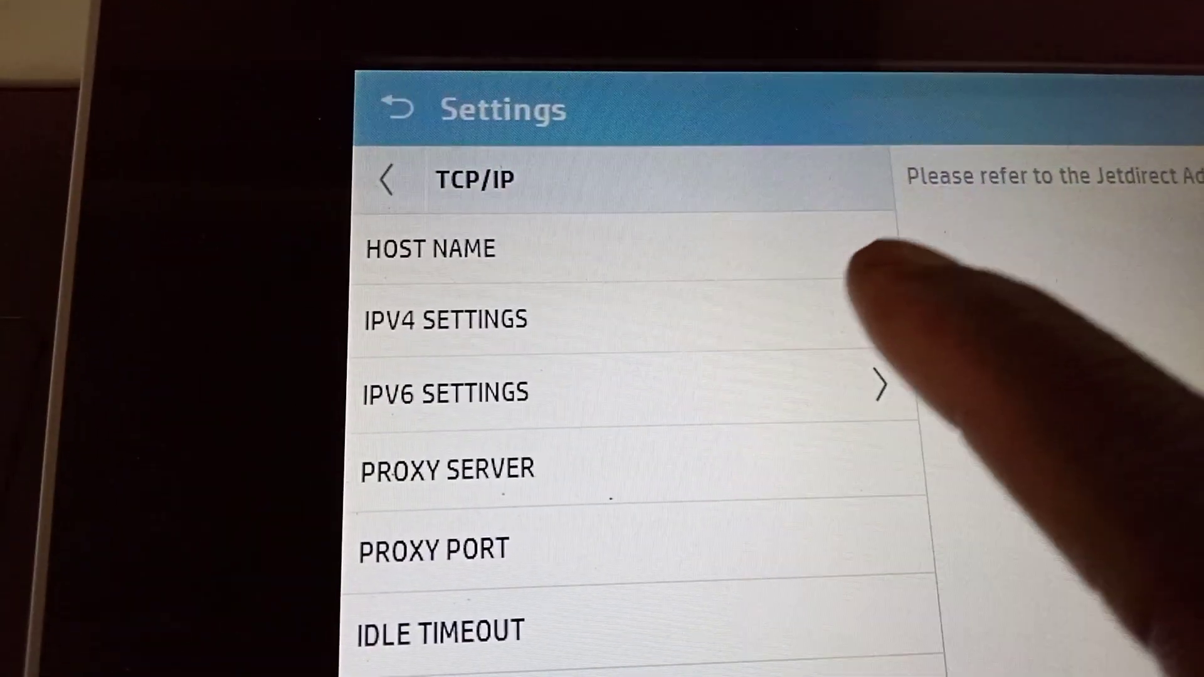
left_click(800, 321)
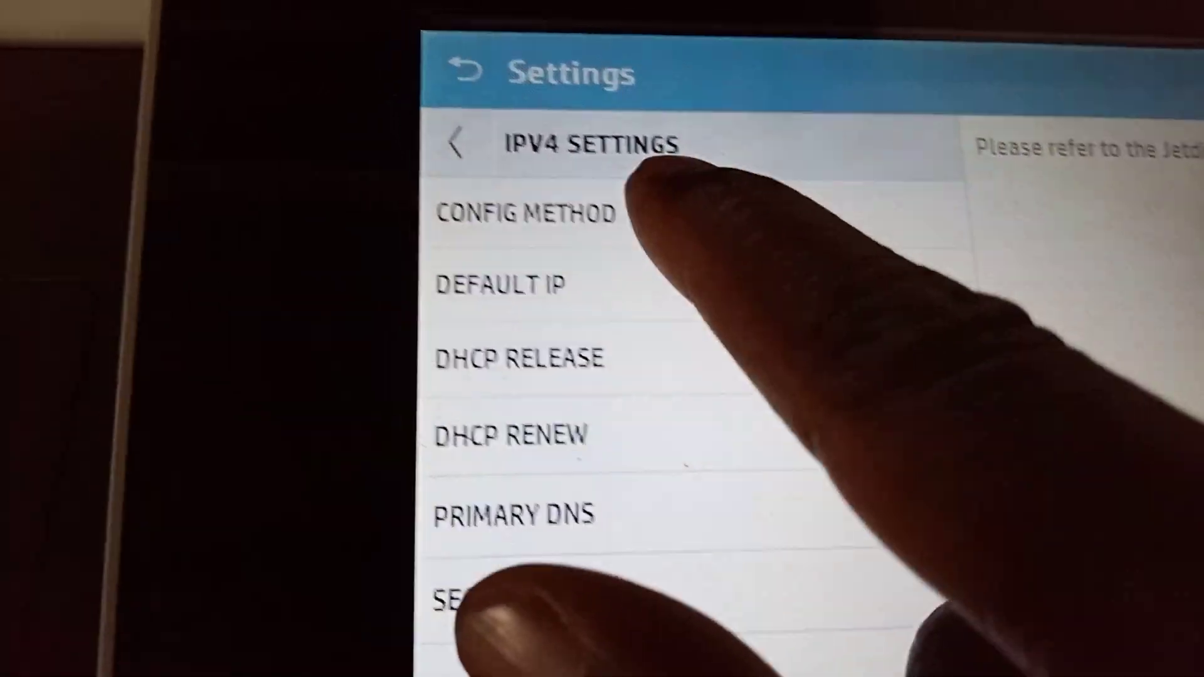
left_click(583, 192)
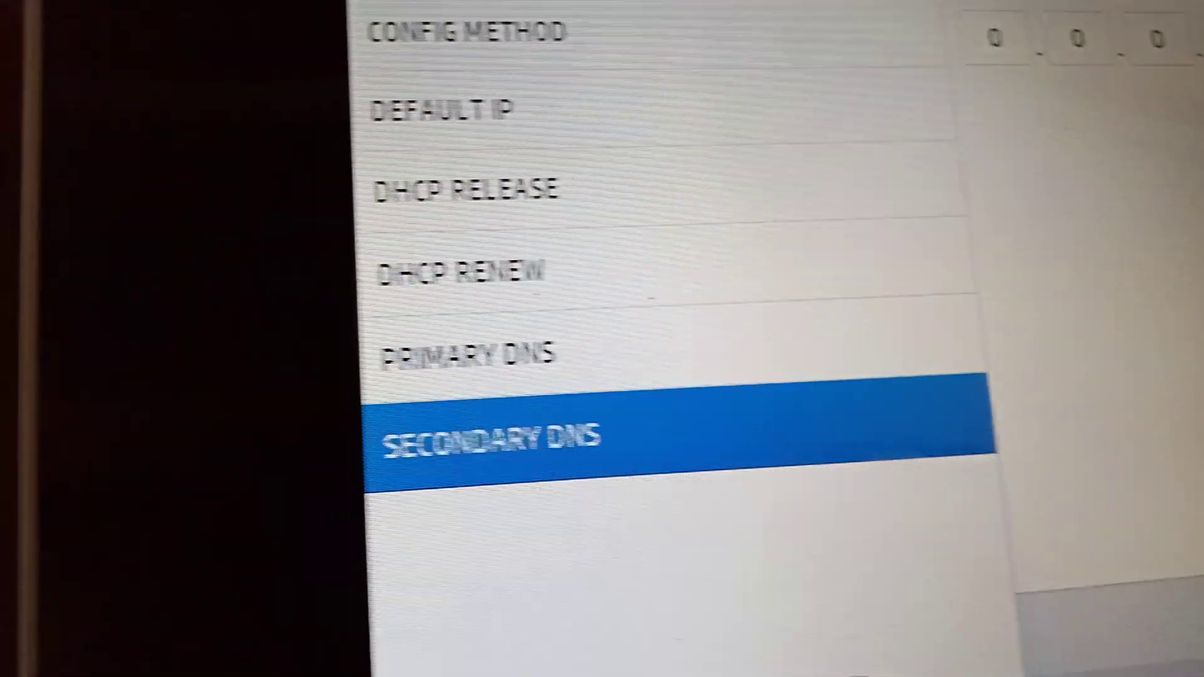
Step: View the Primary DNS 192.168.8.1 and then the Secondary DNS entry
left_click(677, 355)
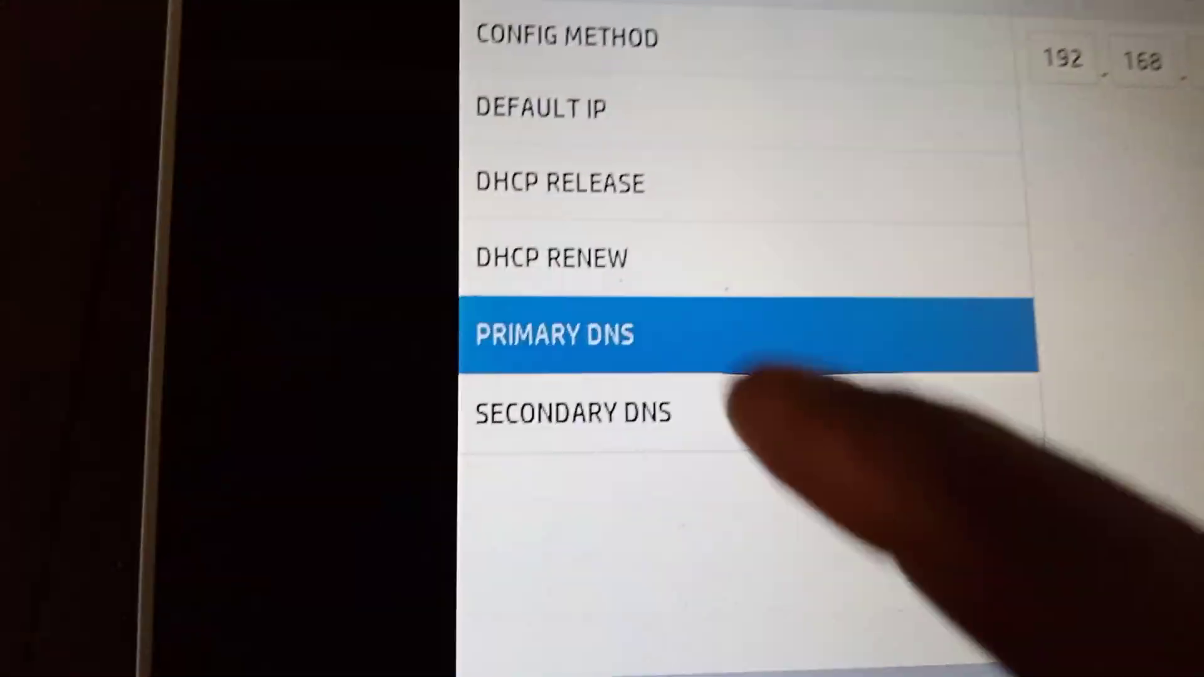
left_click(658, 565)
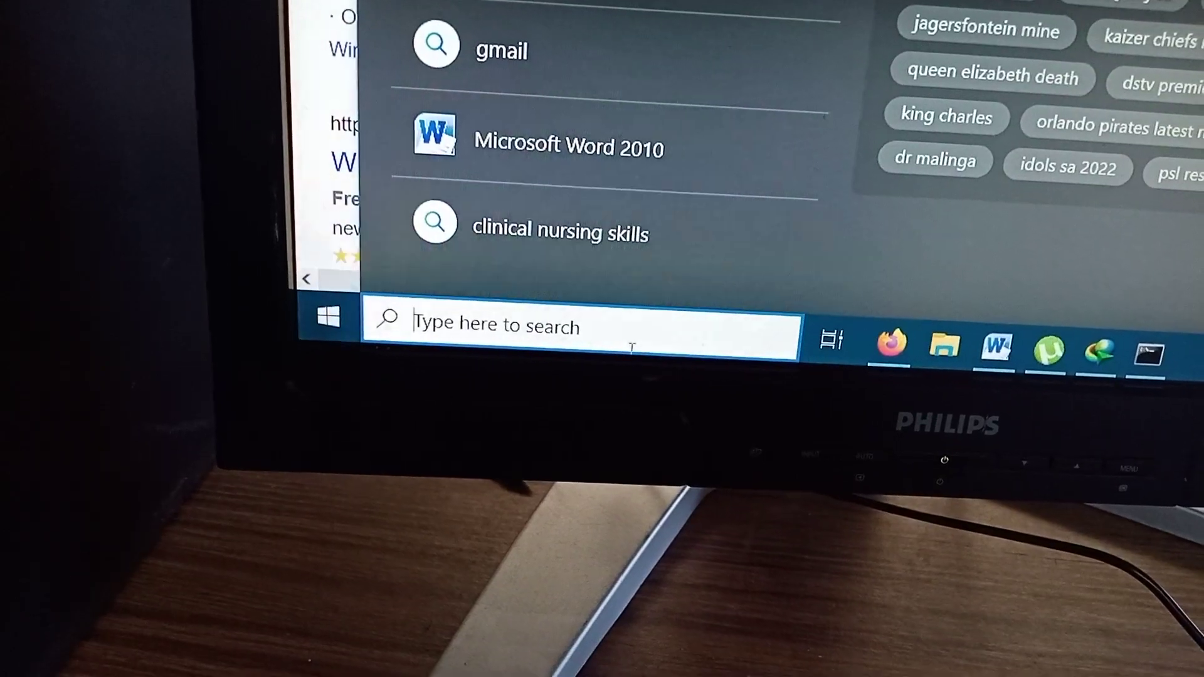
type("con")
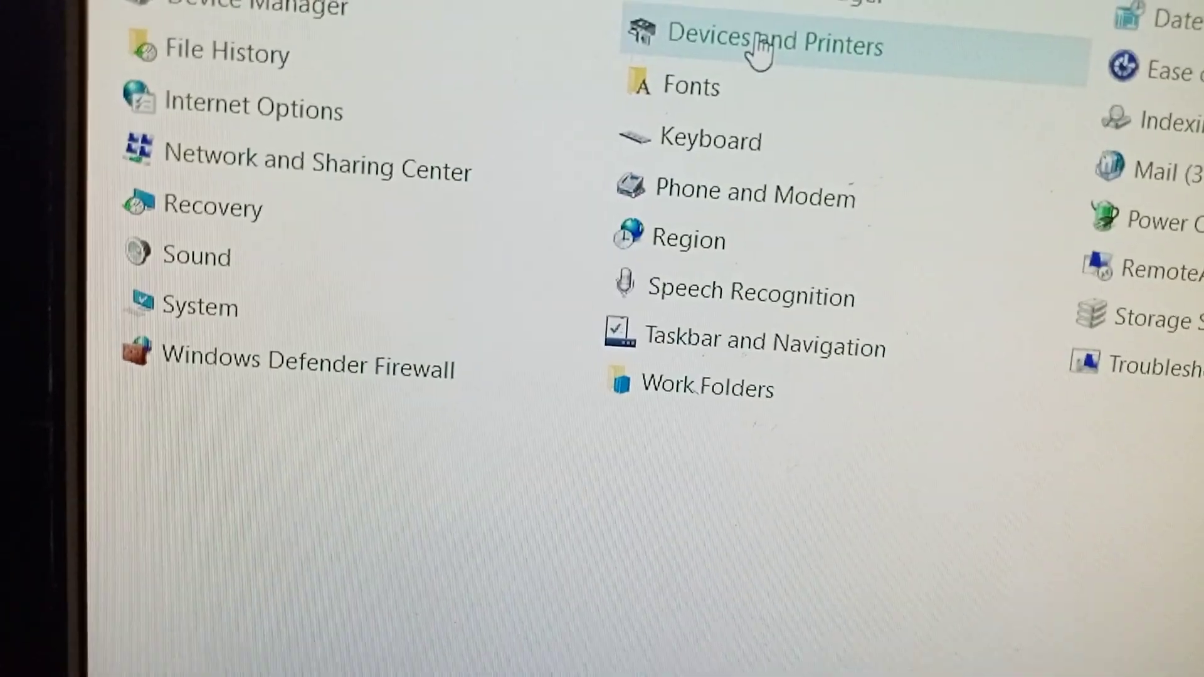
Step: Show the Devices and Printers page in Control Panel
left_click(770, 71)
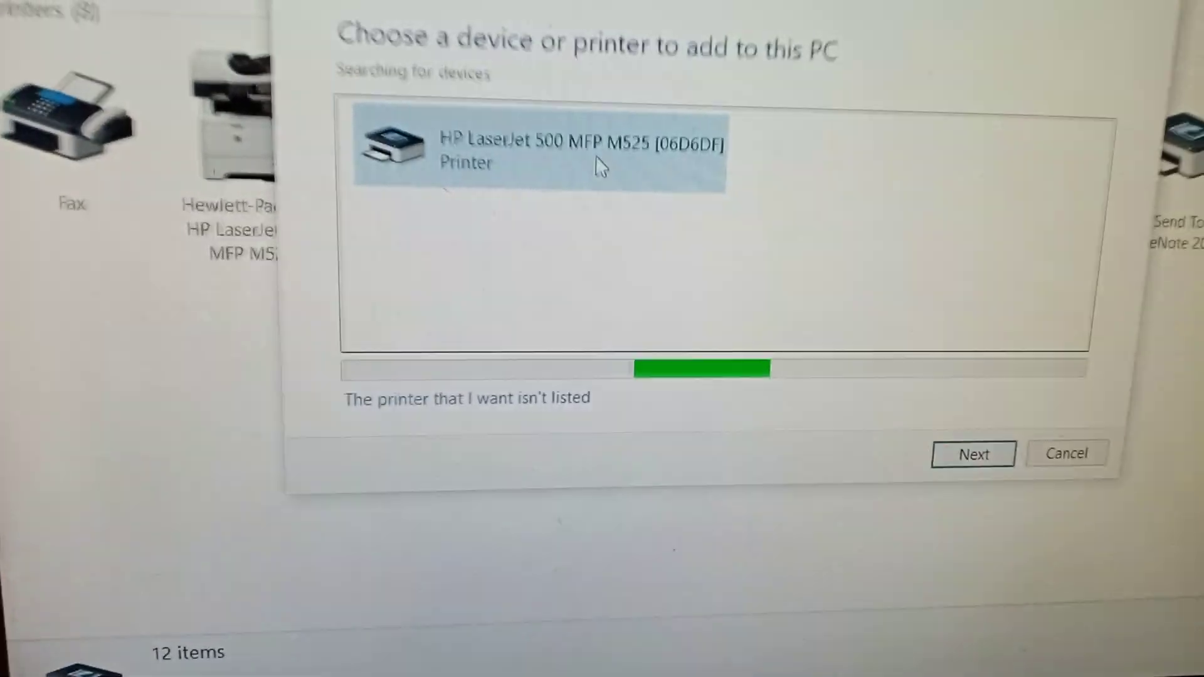
Step: Select the discovered HP LaserJet 500 MFP M525 [06D6DF] in the Add Printer wizard
left_click(595, 147)
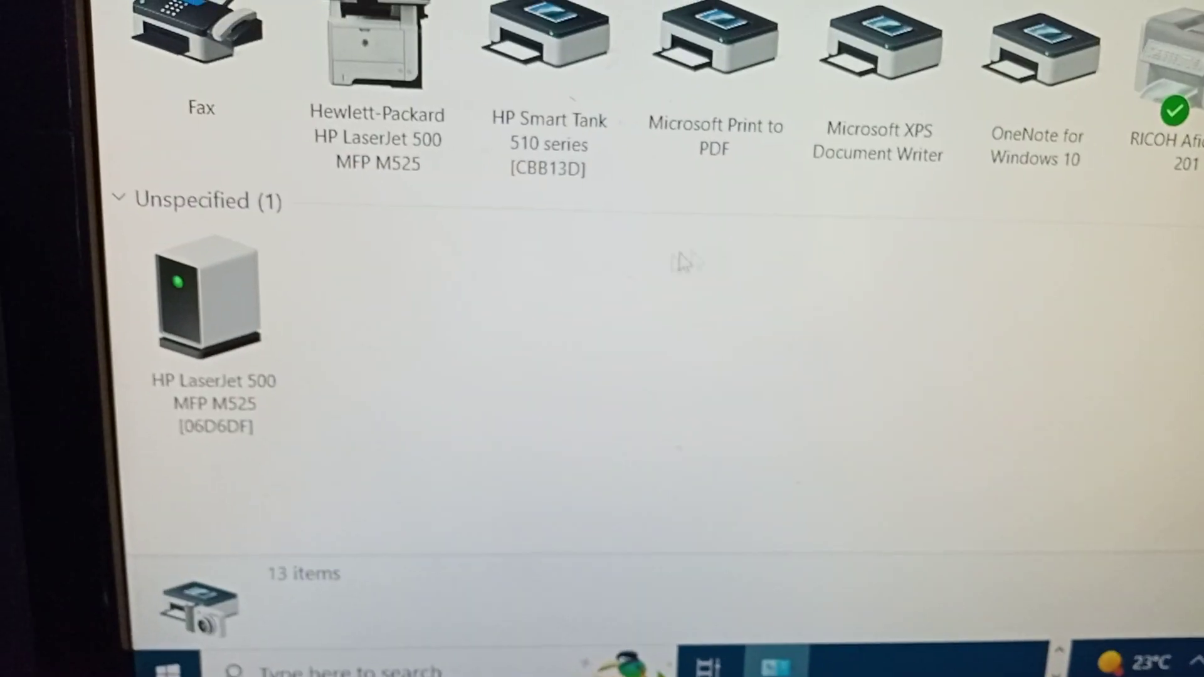
Step: Check the new HP LaserJet's Hardware details, then set it as the default printer
left_click(227, 287)
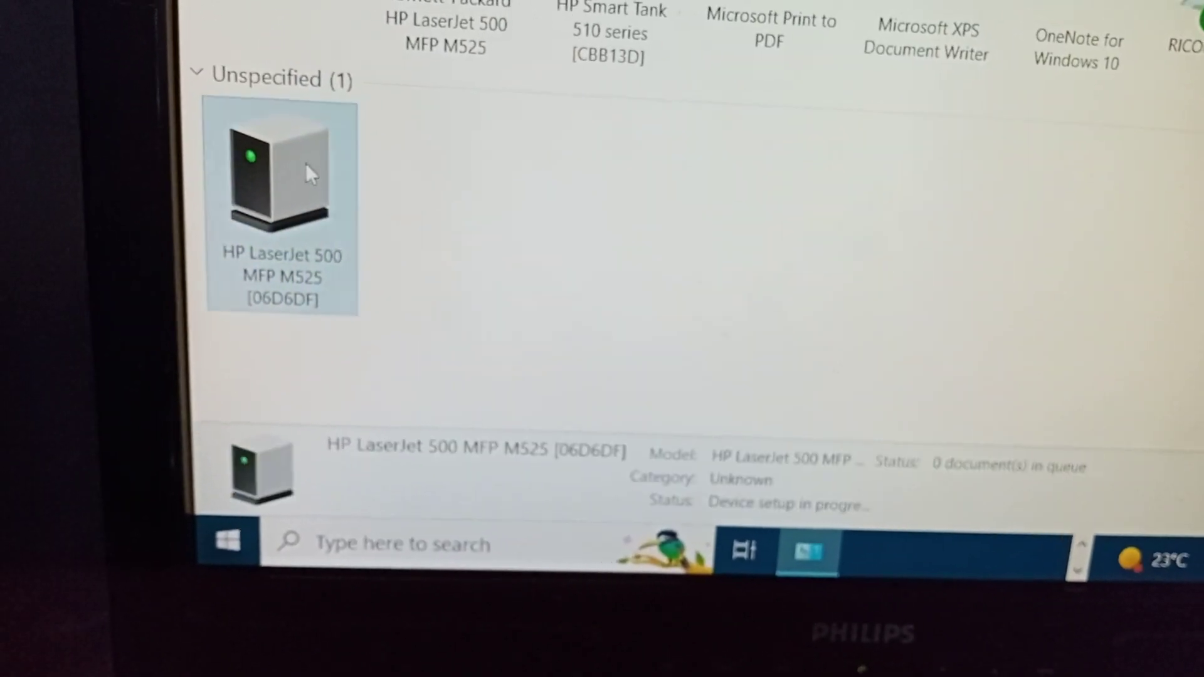
right_click(311, 169)
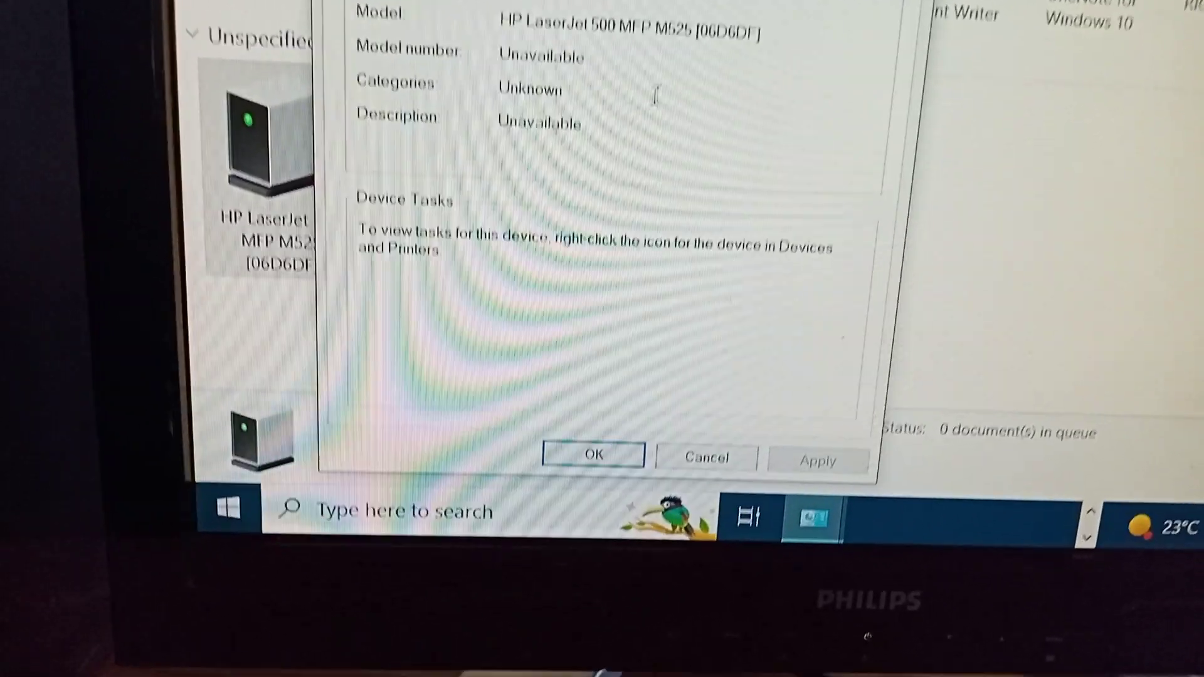
key("ctrl+Tab")
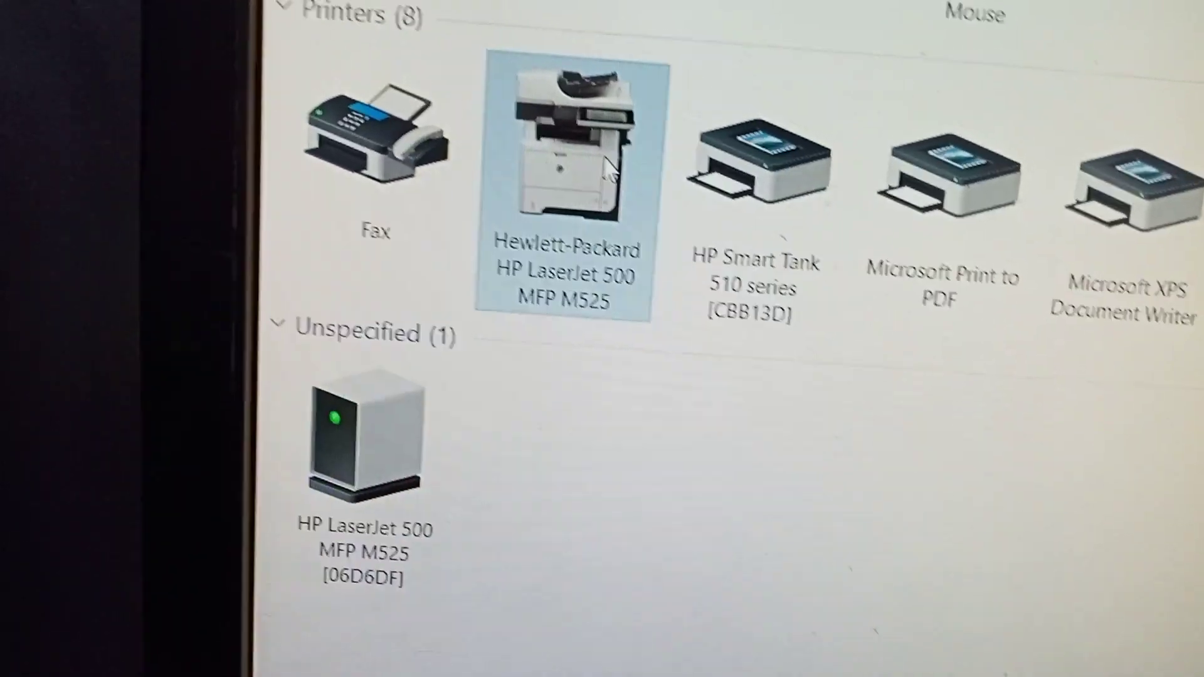
right_click(588, 139)
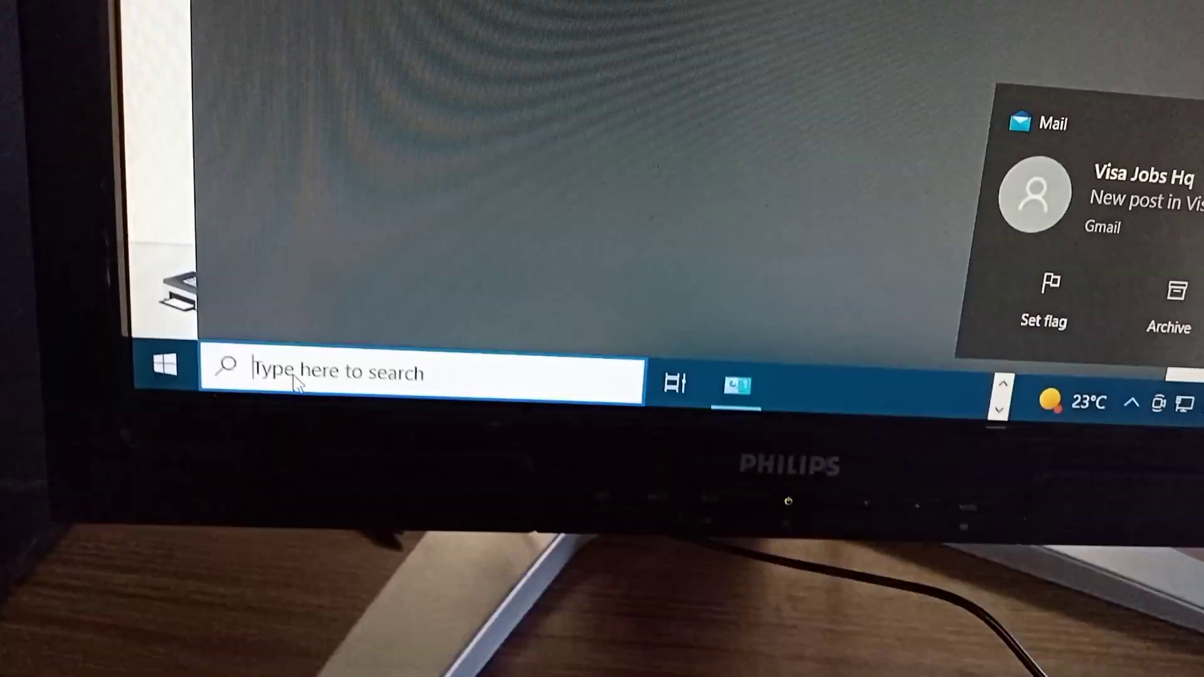
Step: Launch Microsoft Word 2010 from Windows search with a blank document
left_click(304, 373)
type("w")
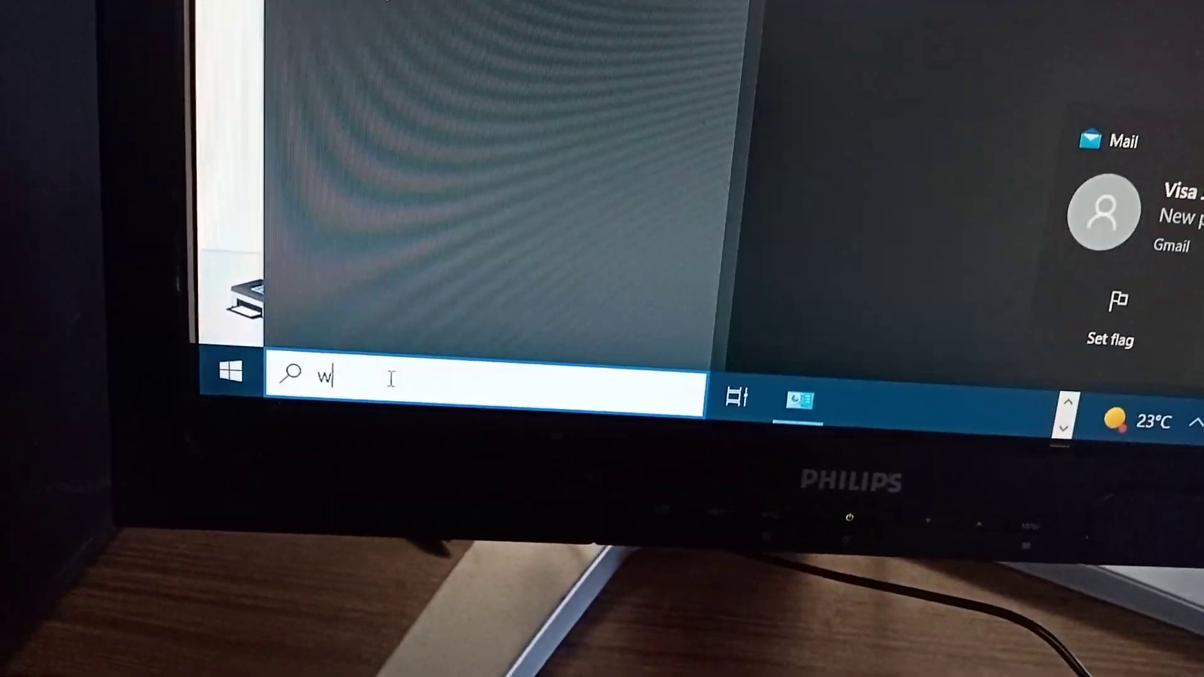
type("ord")
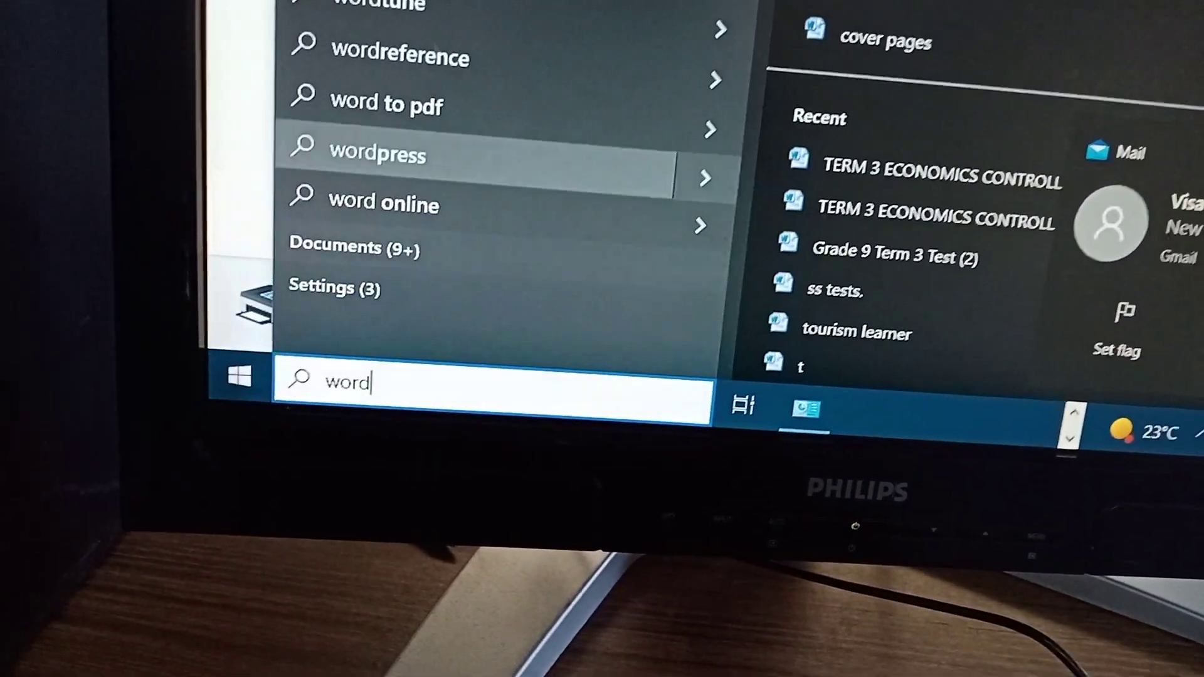
key("Return")
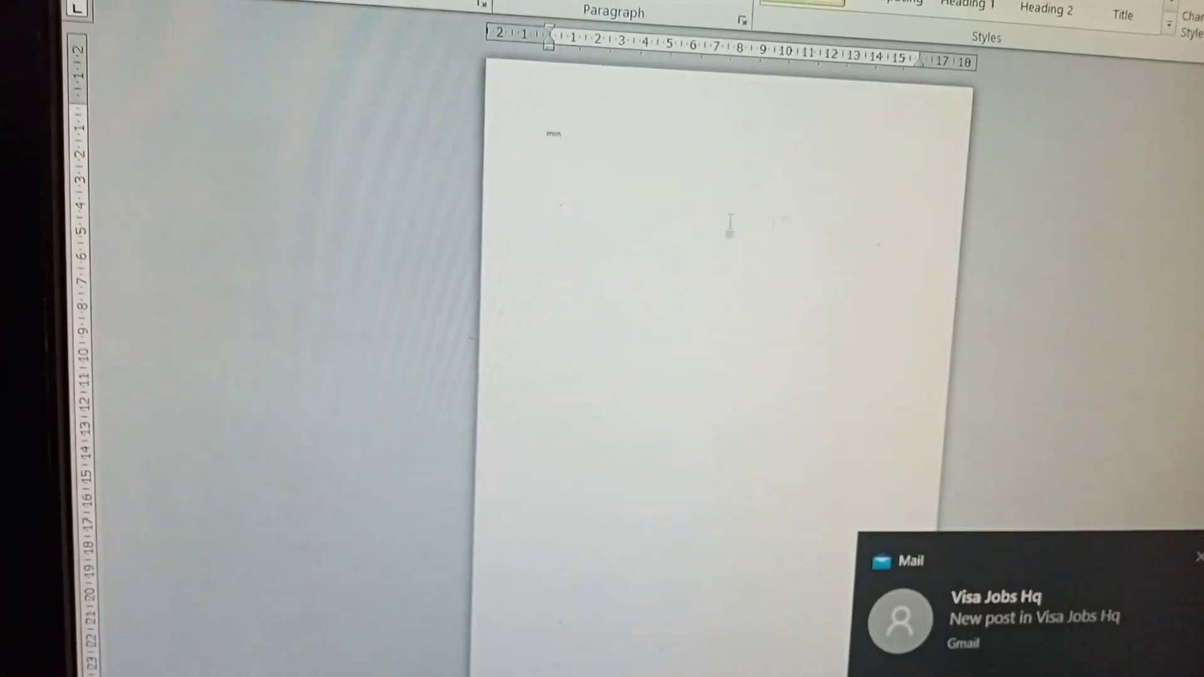
Step: Print the short Word test document to the HP LaserJet 500 and return to the printers window
key("alt+f")
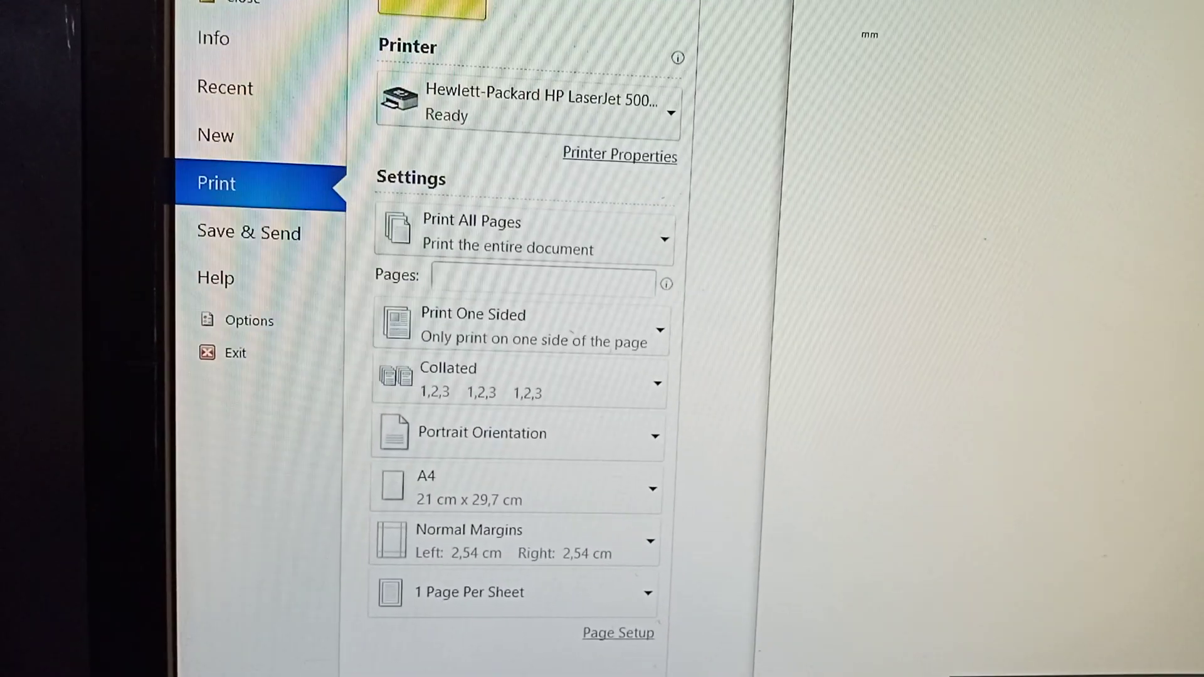
key("Escape")
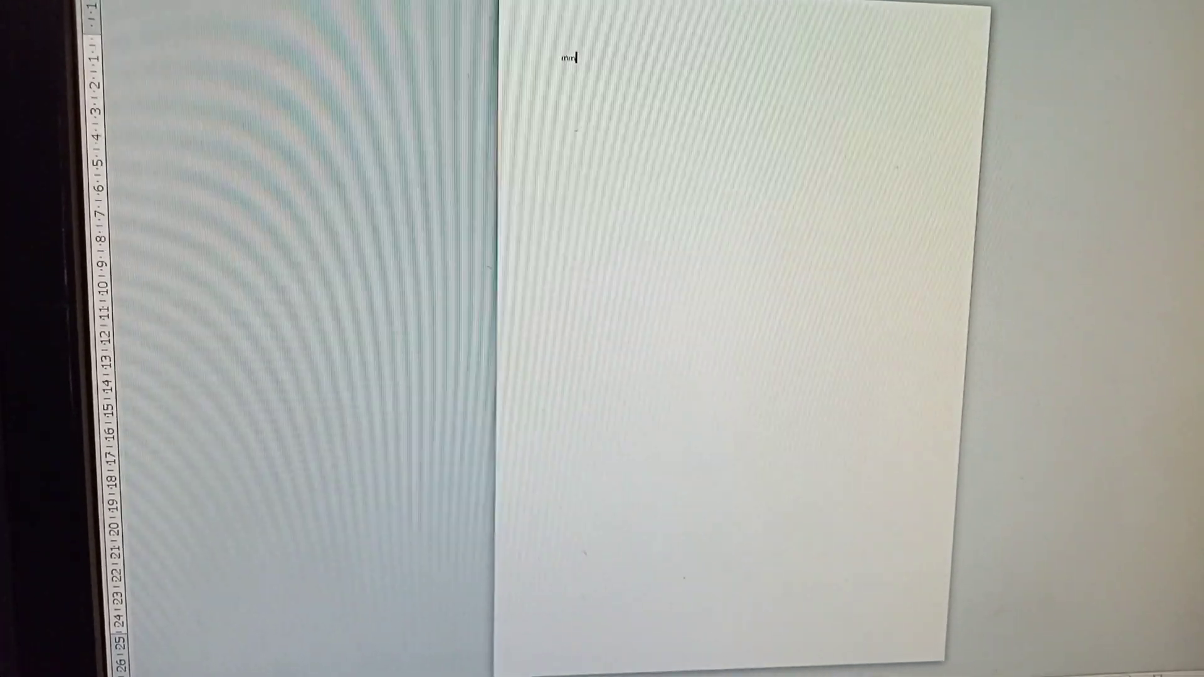
key("alt+Tab")
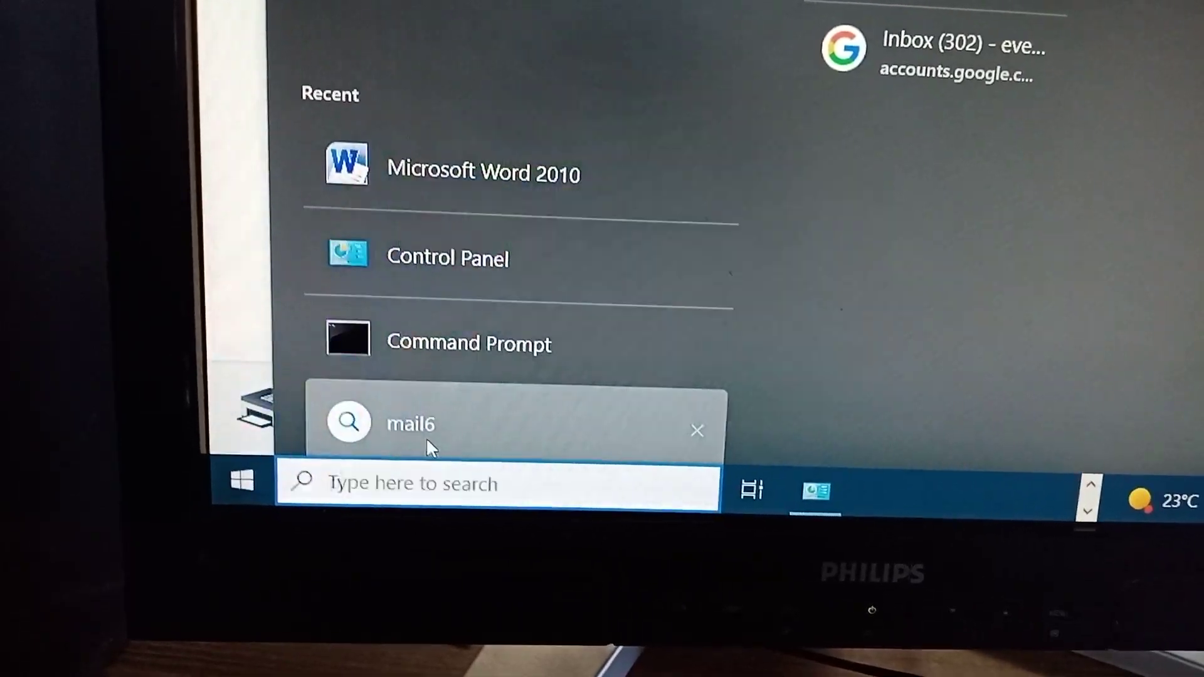
type("pdf")
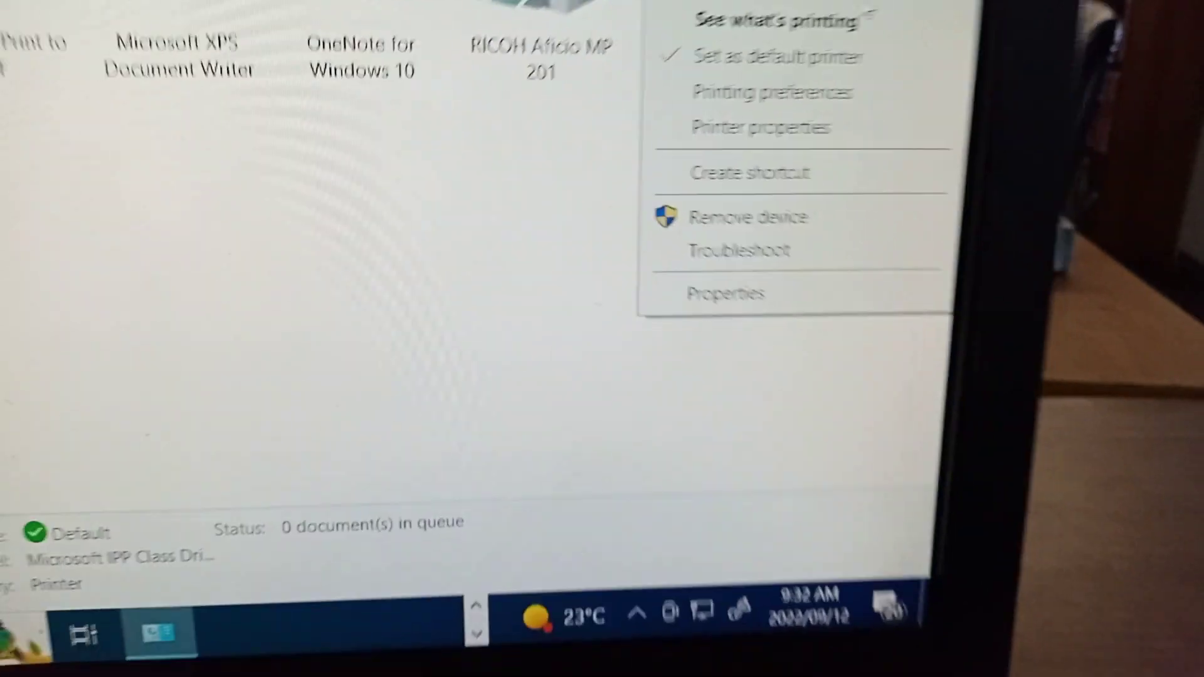
Step: Review the LaserJet printer's Properties and its second device function details
left_click(720, 241)
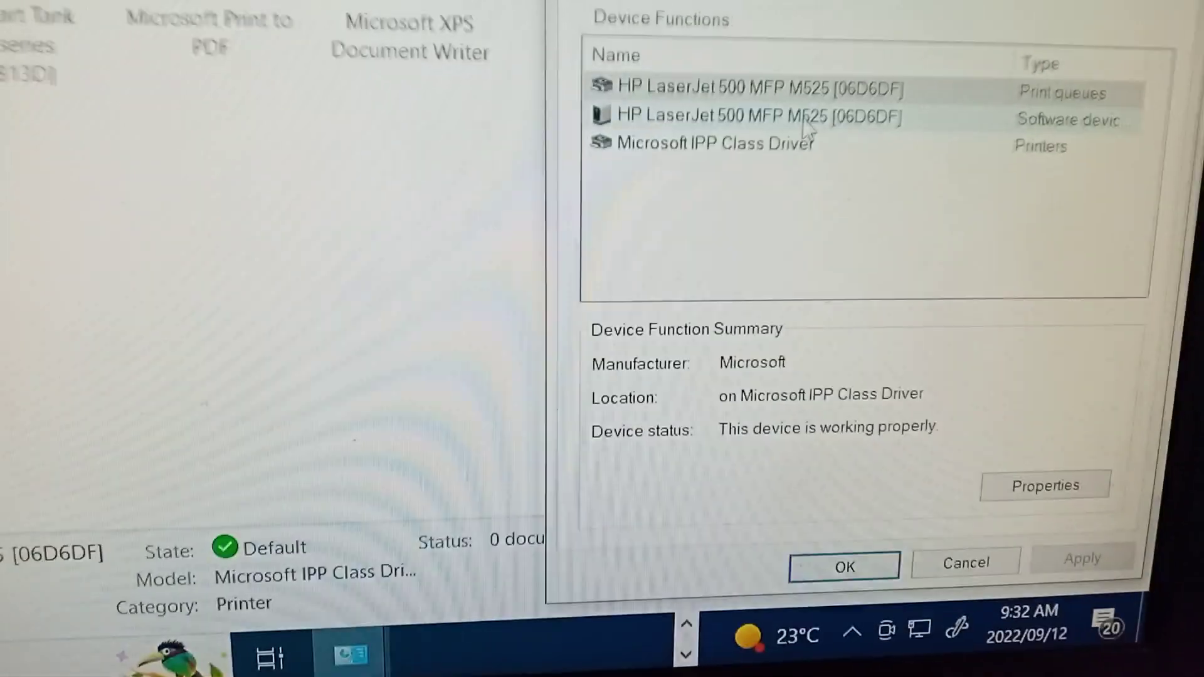
left_click(826, 118)
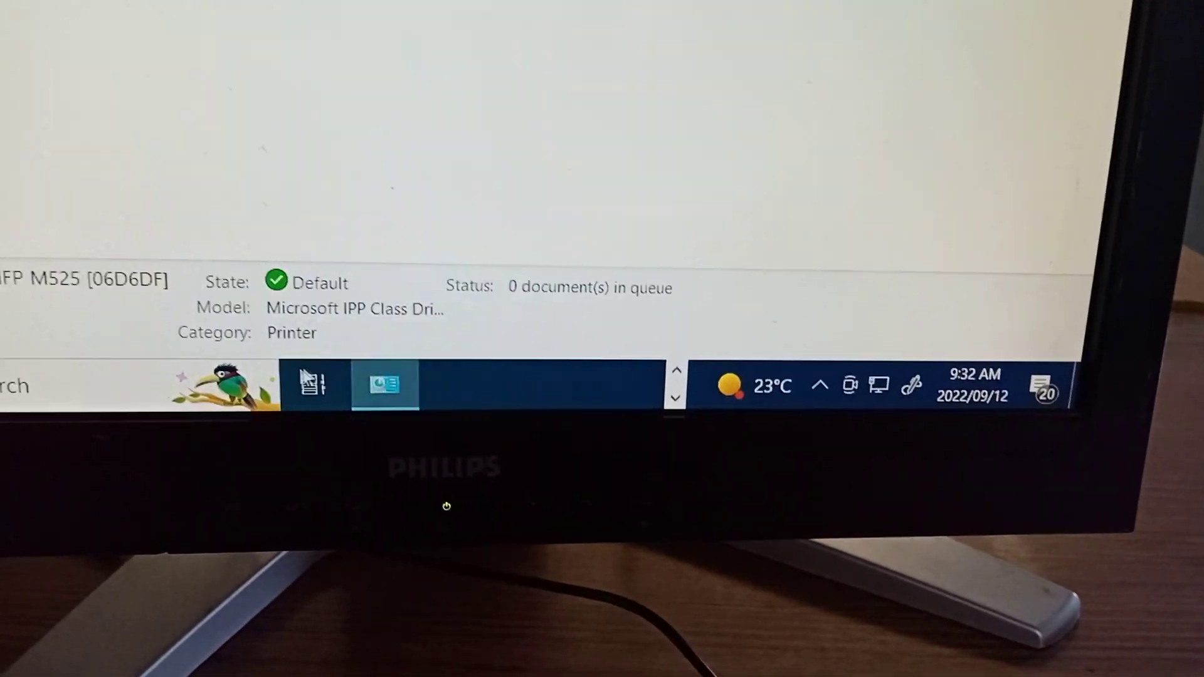
Step: Locate and load the mathematics p2 nov 2020 PDF from Windows search
left_click(17, 403)
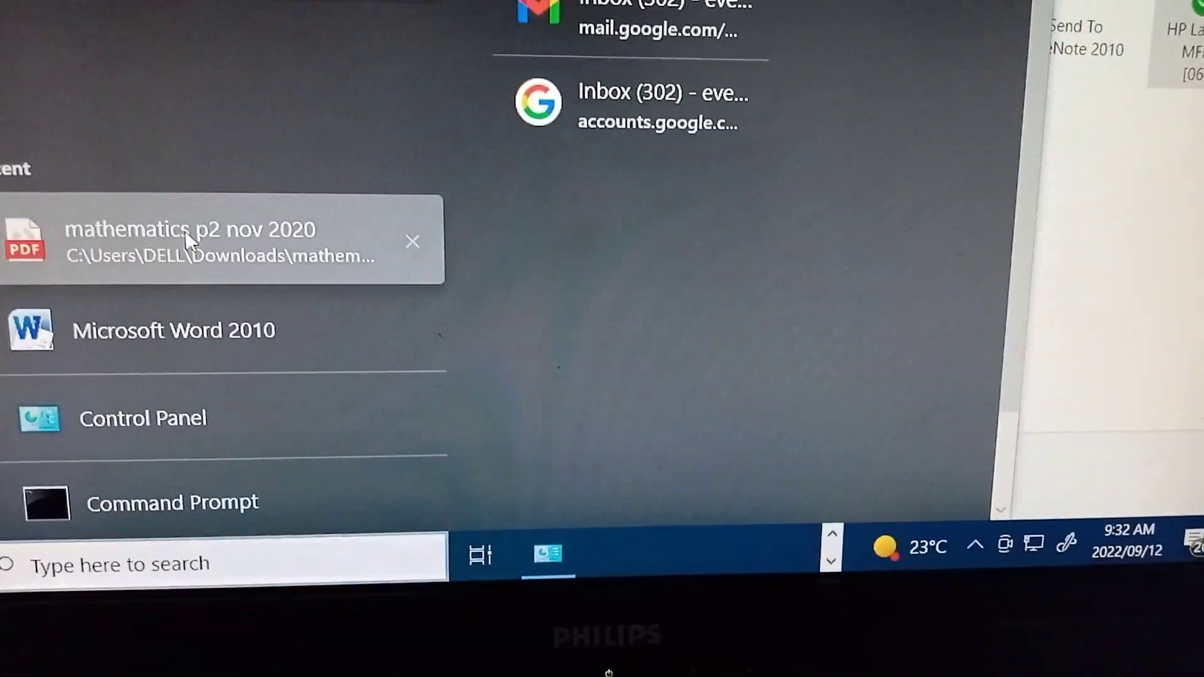
left_click(198, 230)
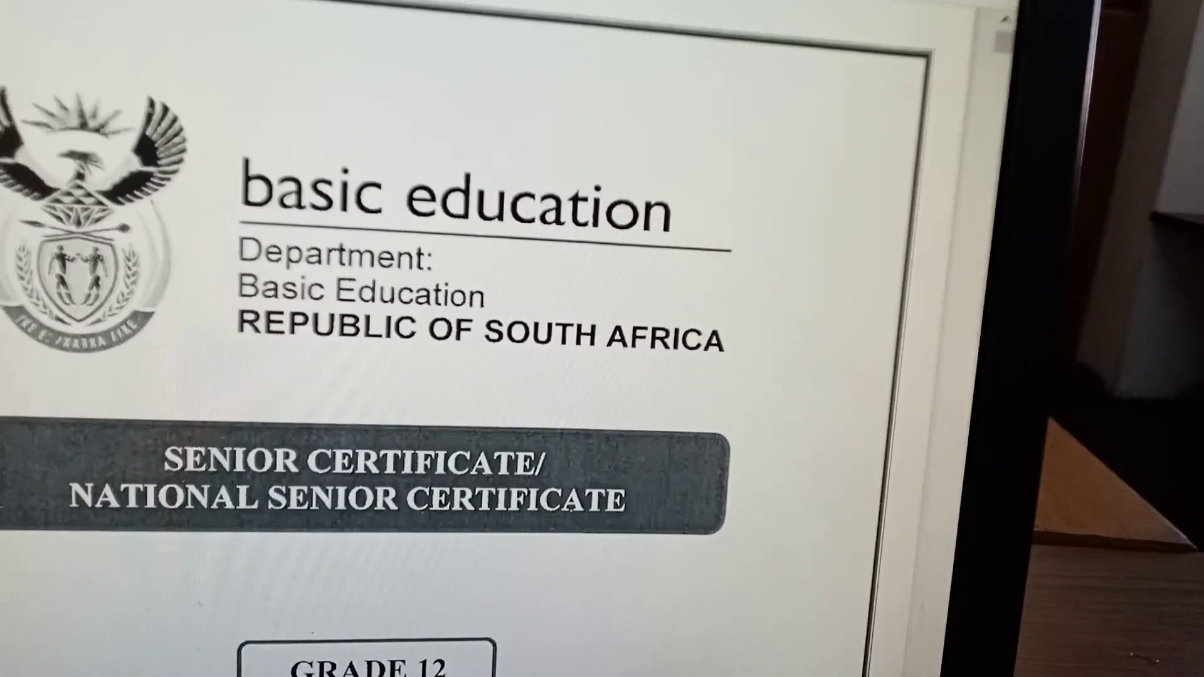
Step: Print the Grade 12 Mathematics P2 November 2020 paper from Firefox
key("ctrl+p")
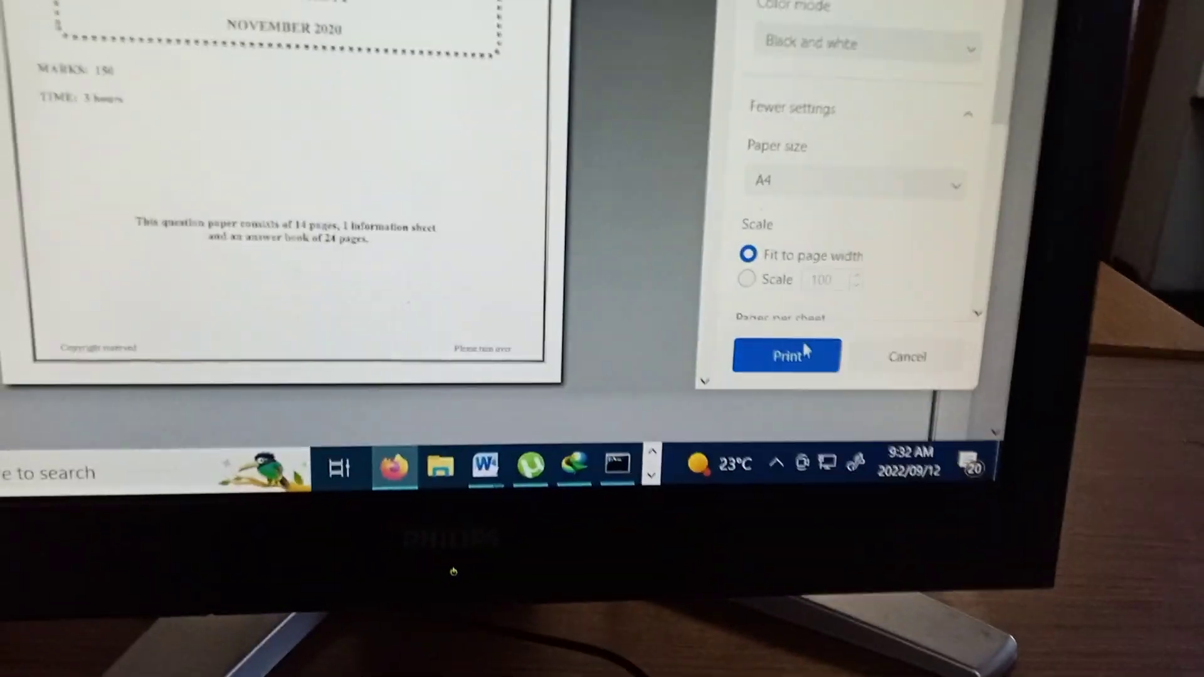
left_click(809, 469)
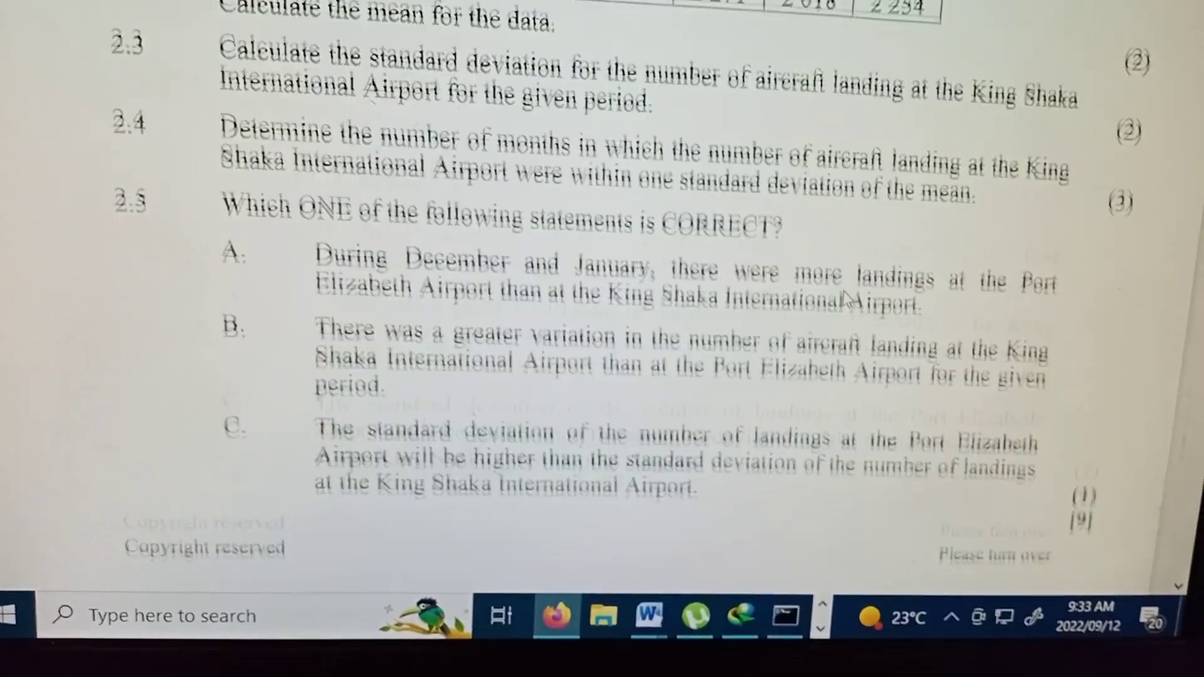
scroll(847, 300, "down", 5)
scroll(894, 299, "down", 5)
scroll(941, 311, "down", 5)
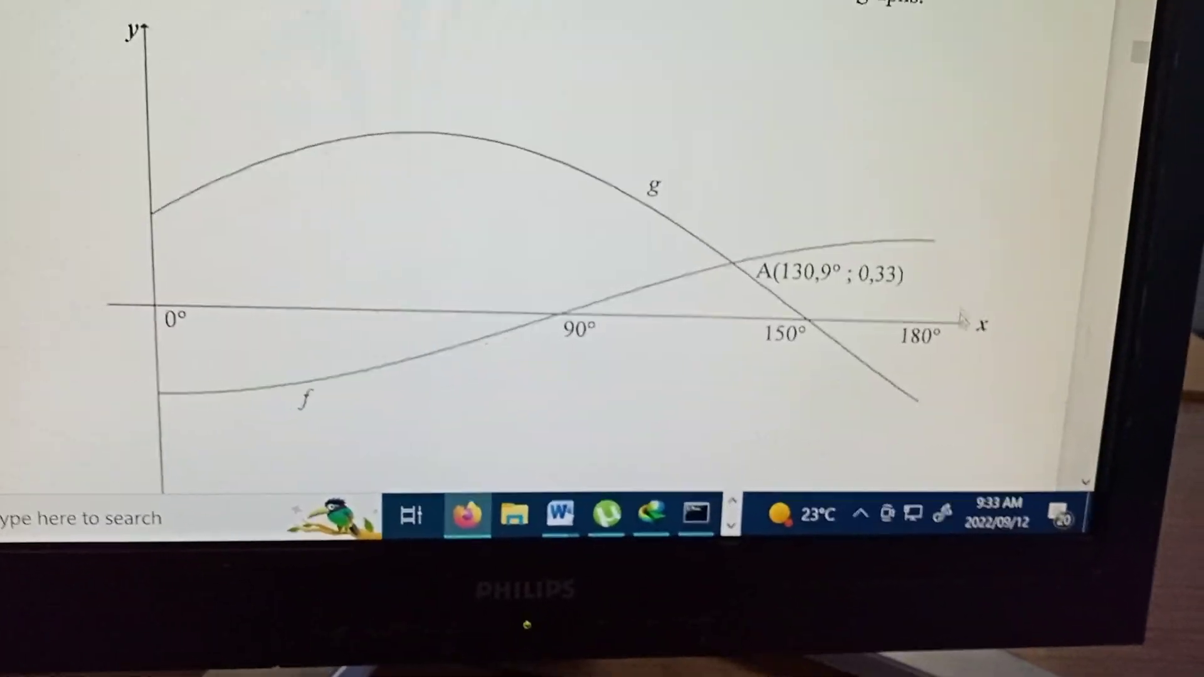